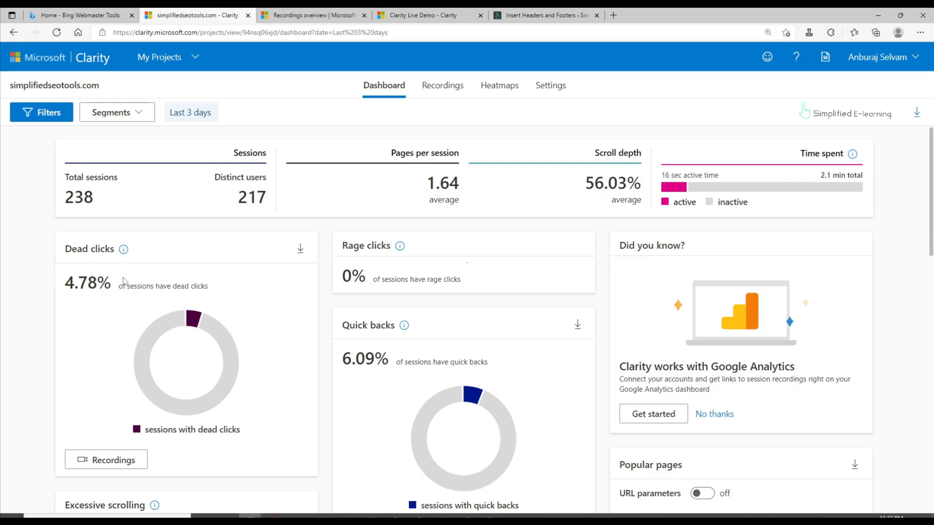
- Review the simplifiedseotools.com dashboard cards, from dead clicks and popular pages to devices, operating systems, browsers and countries
{"action": "scroll", "coordinate": [411, 319], "scroll_direction": "down", "scroll_amount": 3}
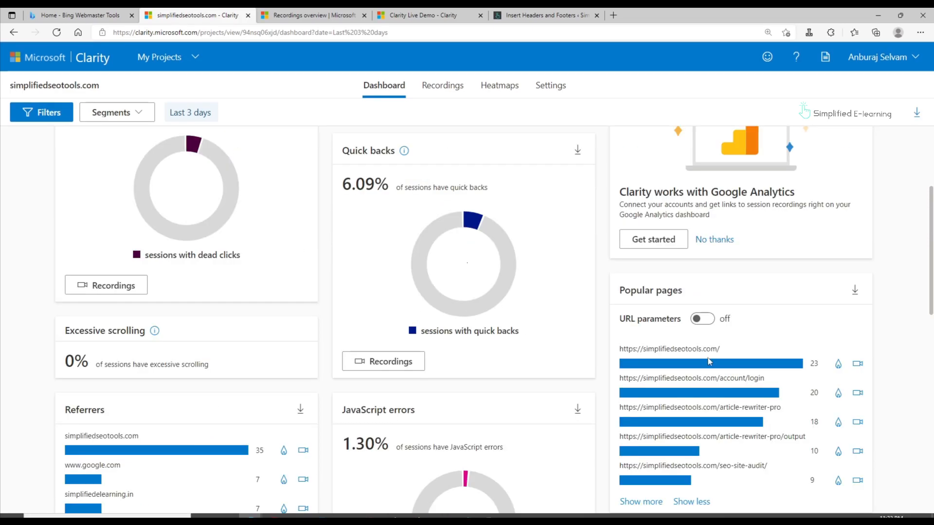
{"action": "scroll", "coordinate": [130, 357], "scroll_direction": "down", "scroll_amount": 4}
{"action": "scroll", "coordinate": [130, 358], "scroll_direction": "down", "scroll_amount": 1}
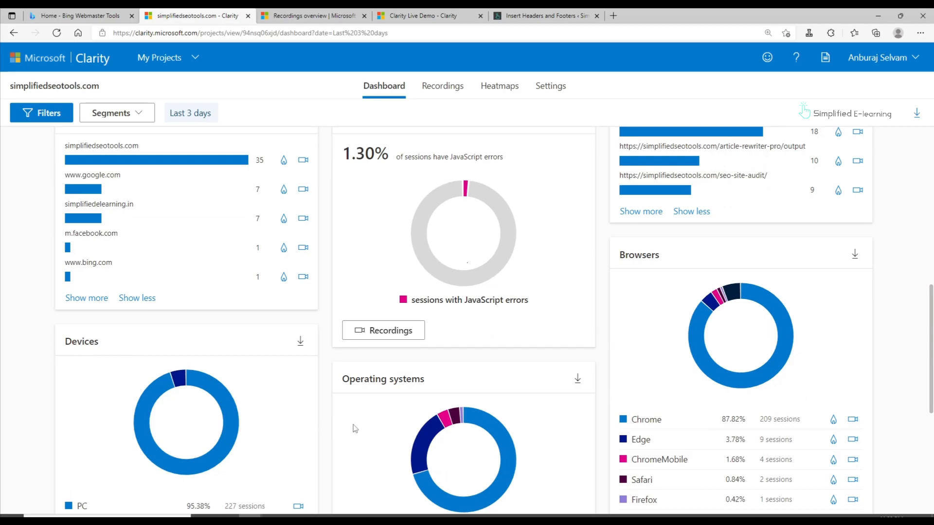
{"action": "scroll", "coordinate": [122, 368], "scroll_direction": "down", "scroll_amount": 3}
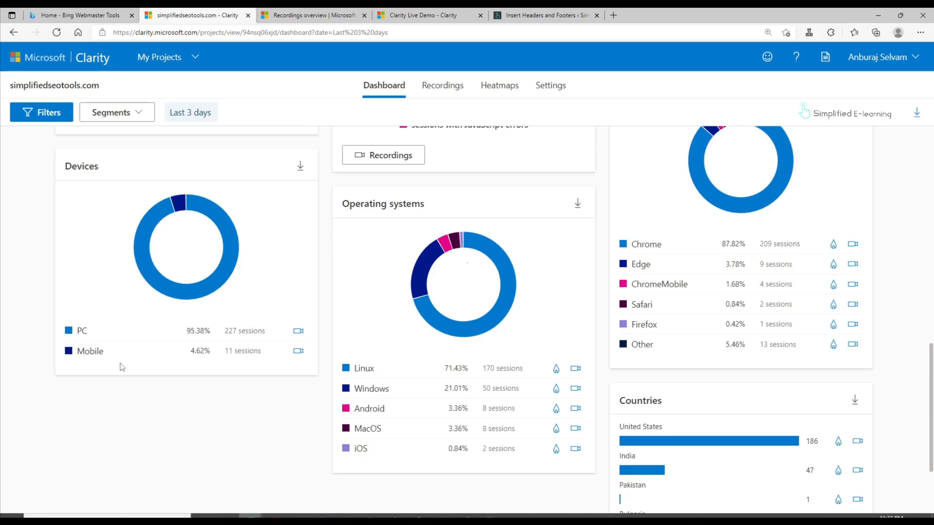
{"action": "scroll", "coordinate": [803, 438], "scroll_direction": "down", "scroll_amount": 2}
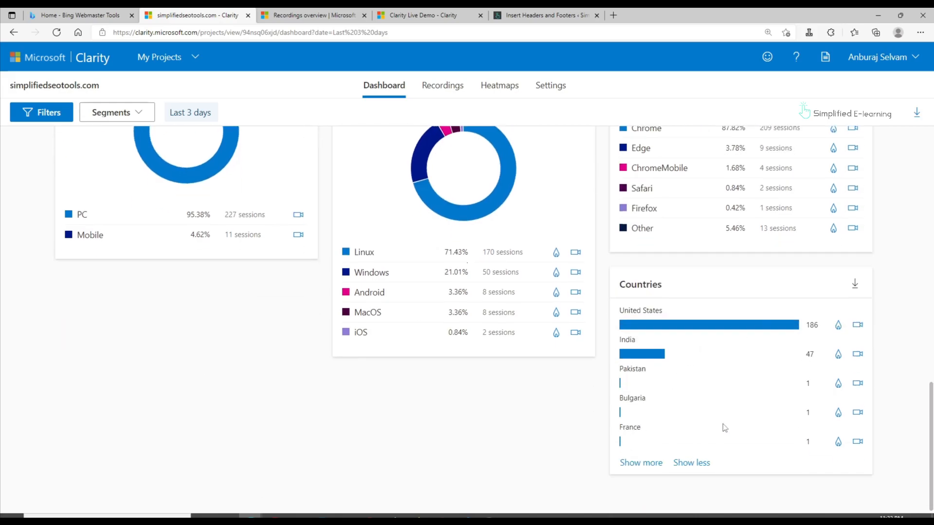
{"action": "scroll", "coordinate": [724, 428], "scroll_direction": "up", "scroll_amount": 15}
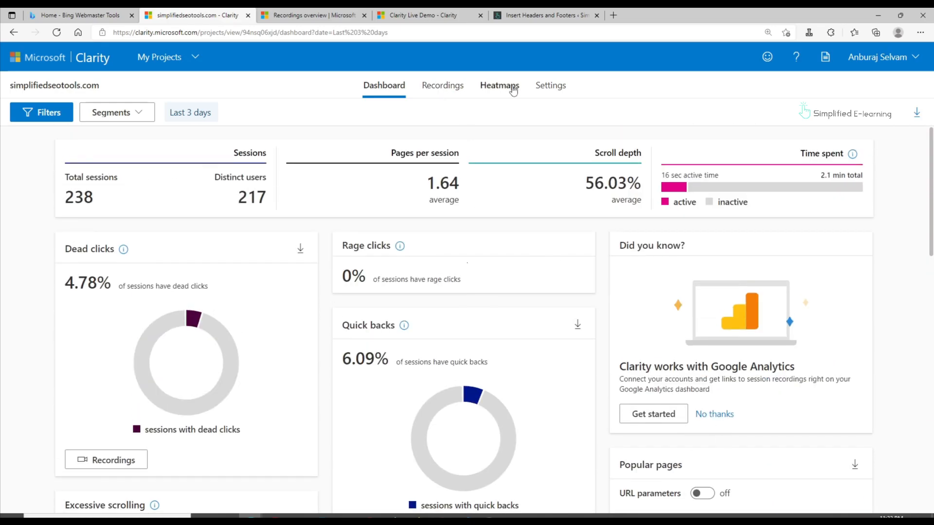
- Play the 6:33 PM Dec 29 session recording that enters at .../account/login and skip ahead to 06:06
{"action": "left_click", "coordinate": [443, 86]}
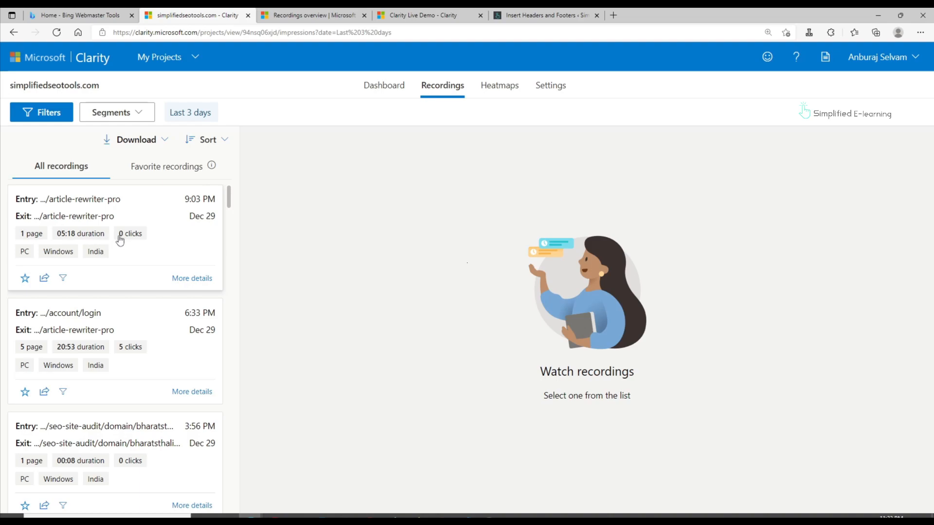
{"action": "scroll", "coordinate": [119, 240], "scroll_direction": "down", "scroll_amount": 2}
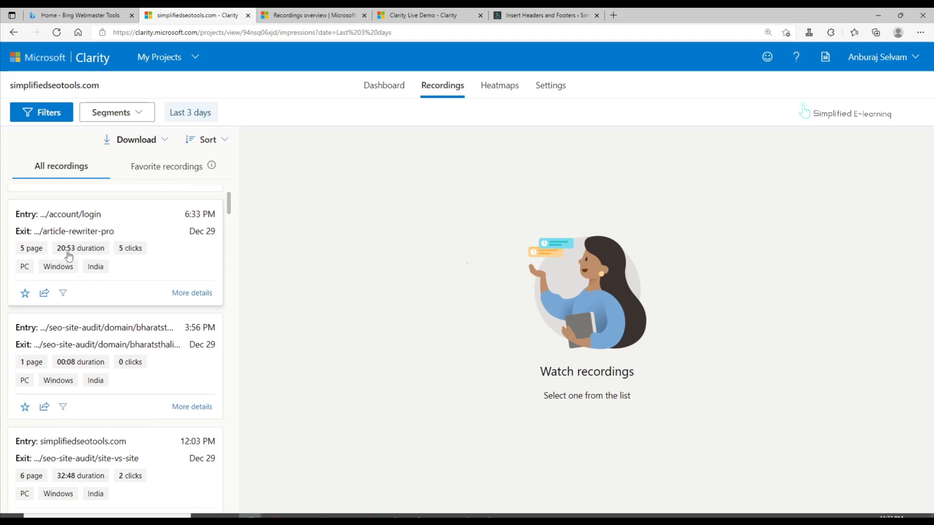
{"action": "left_click", "coordinate": [159, 236]}
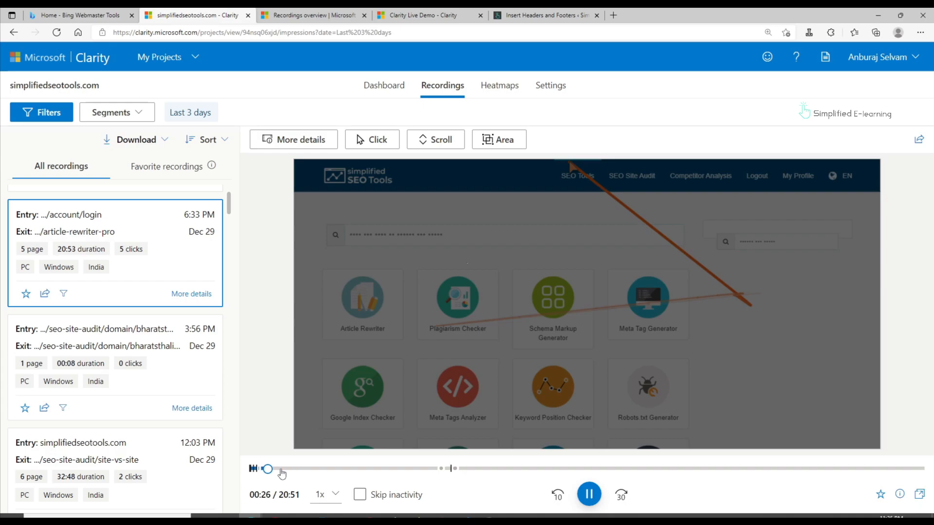
{"action": "left_click_drag", "start_coordinate": [268, 470], "coordinate": [434, 471]}
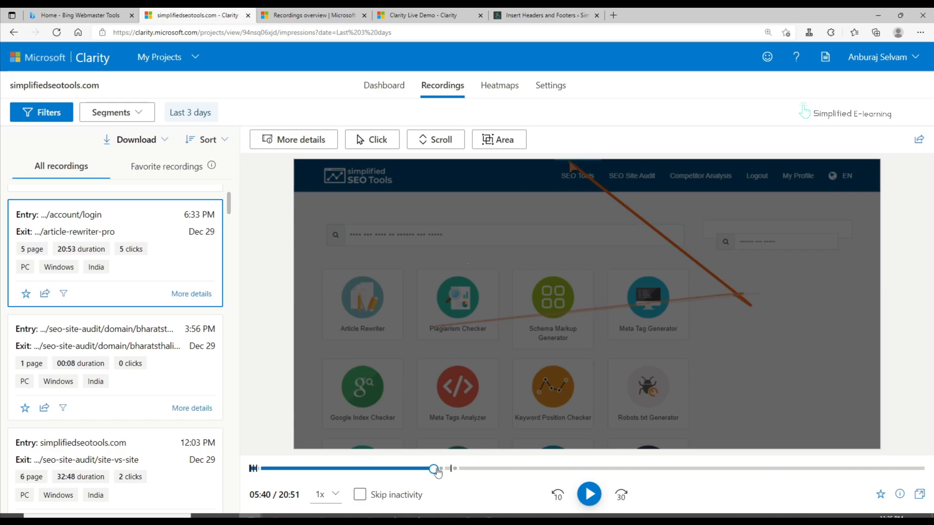
{"action": "left_click_drag", "start_coordinate": [436, 472], "coordinate": [442, 473]}
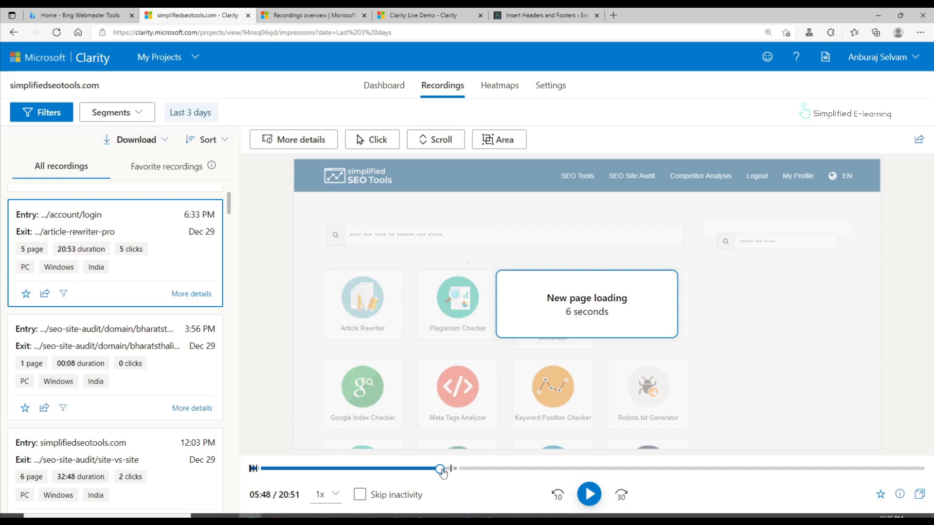
{"action": "left_click_drag", "start_coordinate": [443, 471], "coordinate": [459, 474]}
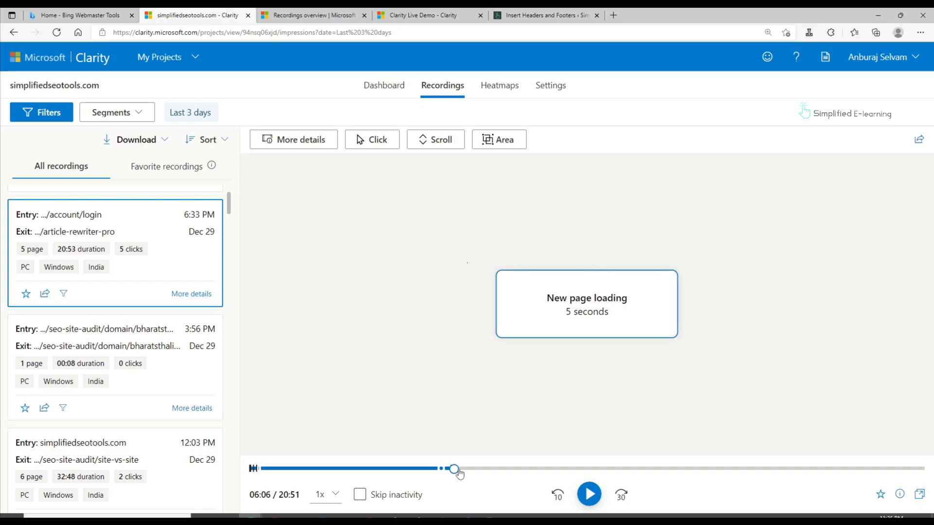
- Play the 12:03 PM Dec 29 recording that enters at simplifiedseotools.com and look through the neighbouring sessions in the list
{"action": "scroll", "coordinate": [97, 389], "scroll_direction": "down", "scroll_amount": 1}
{"action": "left_click", "coordinate": [81, 395]}
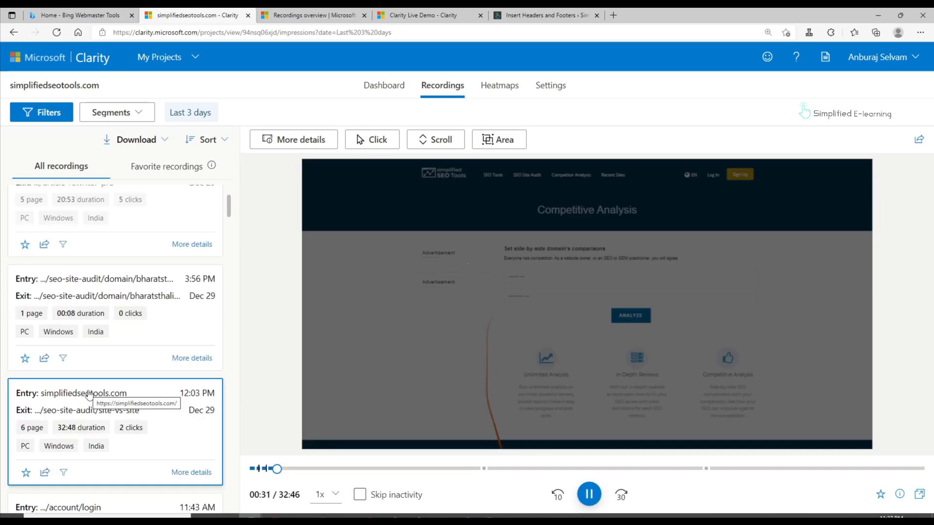
{"action": "scroll", "coordinate": [90, 392], "scroll_direction": "down", "scroll_amount": 5}
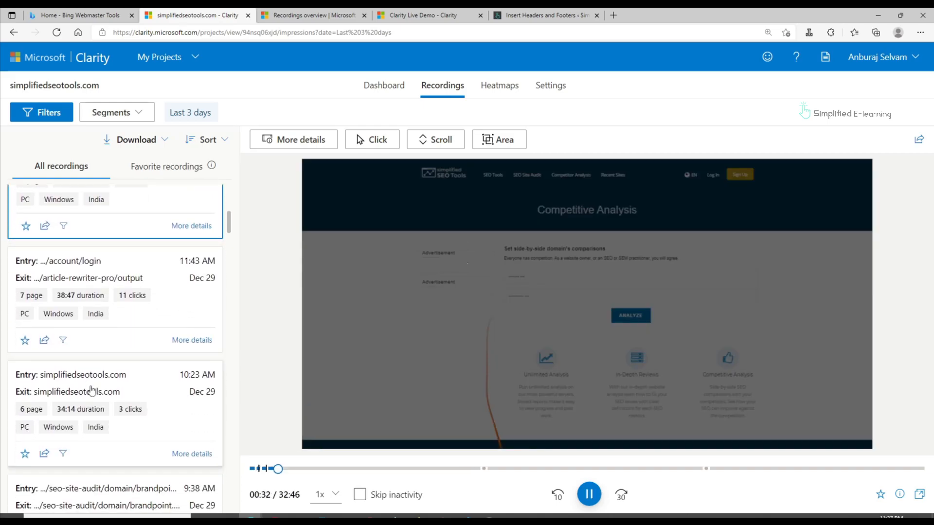
{"action": "scroll", "coordinate": [91, 389], "scroll_direction": "up", "scroll_amount": 4}
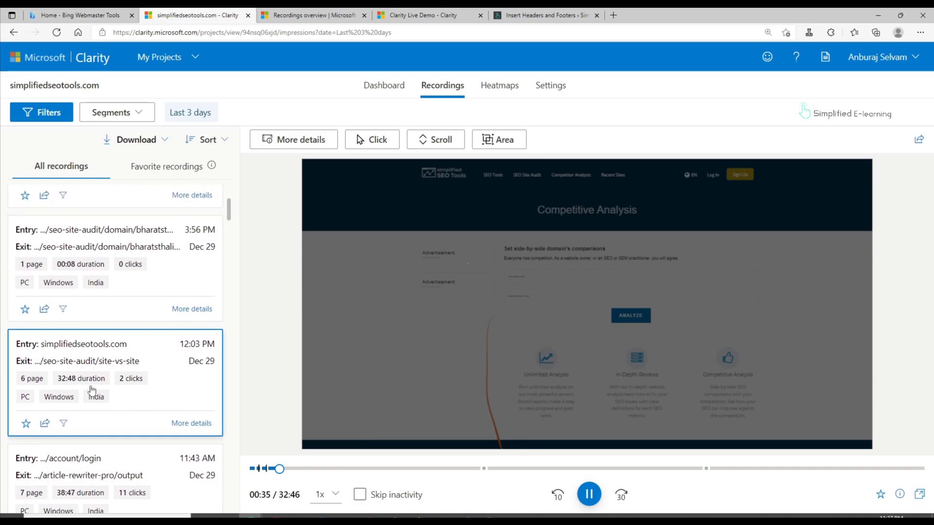
{"action": "scroll", "coordinate": [91, 389], "scroll_direction": "up", "scroll_amount": 3}
{"action": "left_click", "coordinate": [508, 89]}
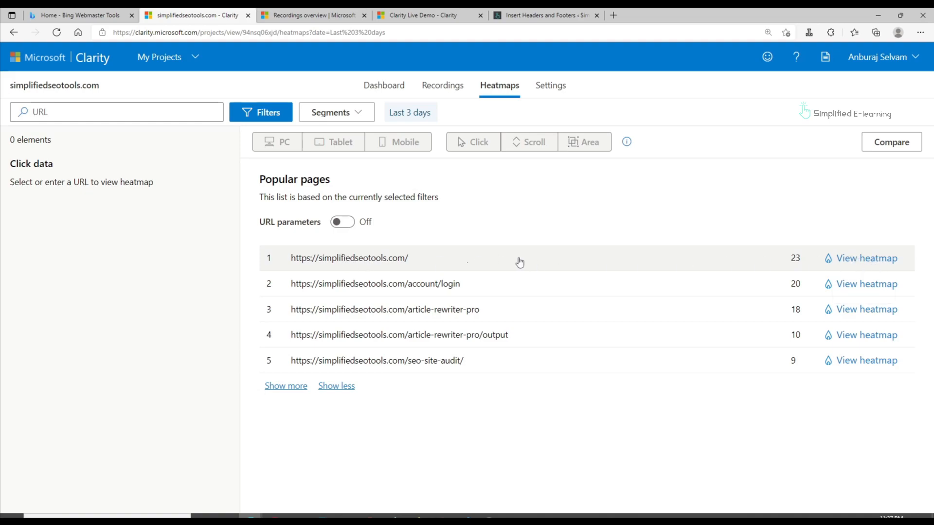
{"action": "left_click", "coordinate": [884, 259]}
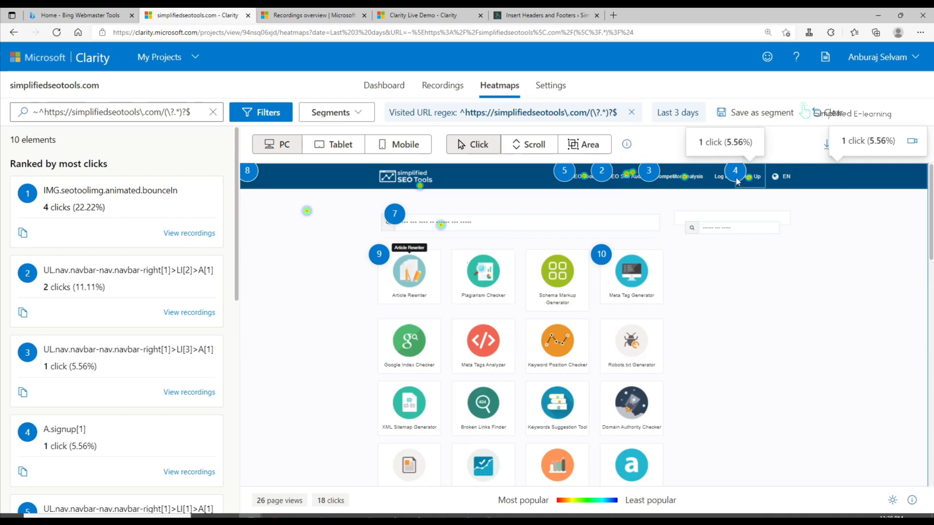
{"action": "scroll", "coordinate": [680, 310], "scroll_direction": "down", "scroll_amount": 5}
{"action": "scroll", "coordinate": [679, 309], "scroll_direction": "down", "scroll_amount": 4}
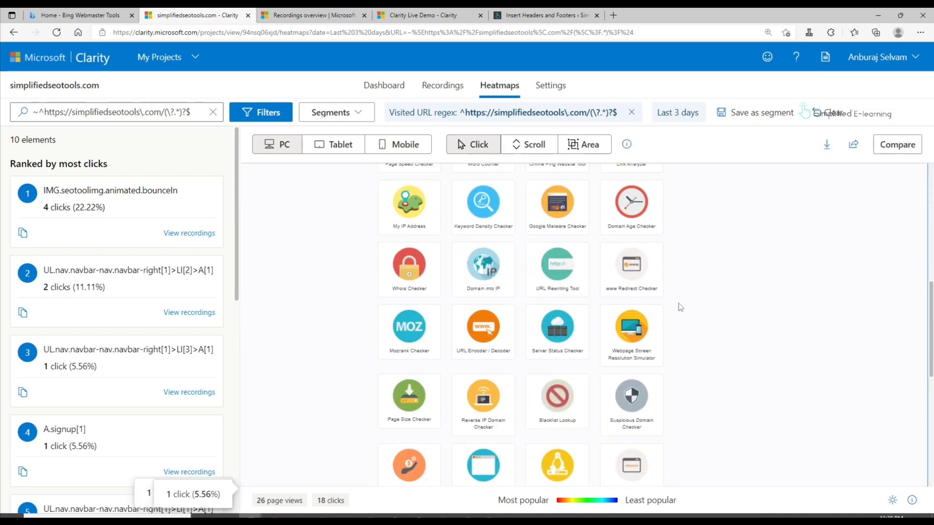
{"action": "scroll", "coordinate": [679, 307], "scroll_direction": "up", "scroll_amount": 10}
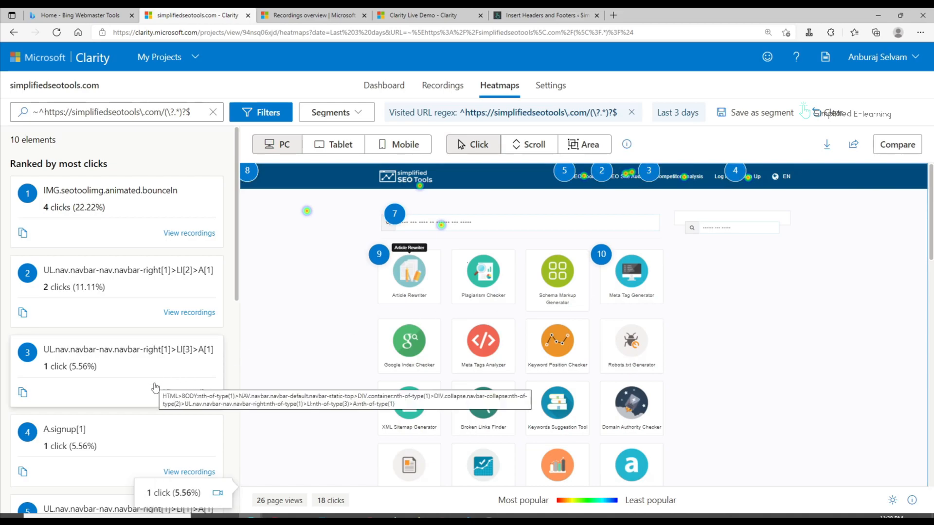
{"action": "left_click", "coordinate": [177, 313]}
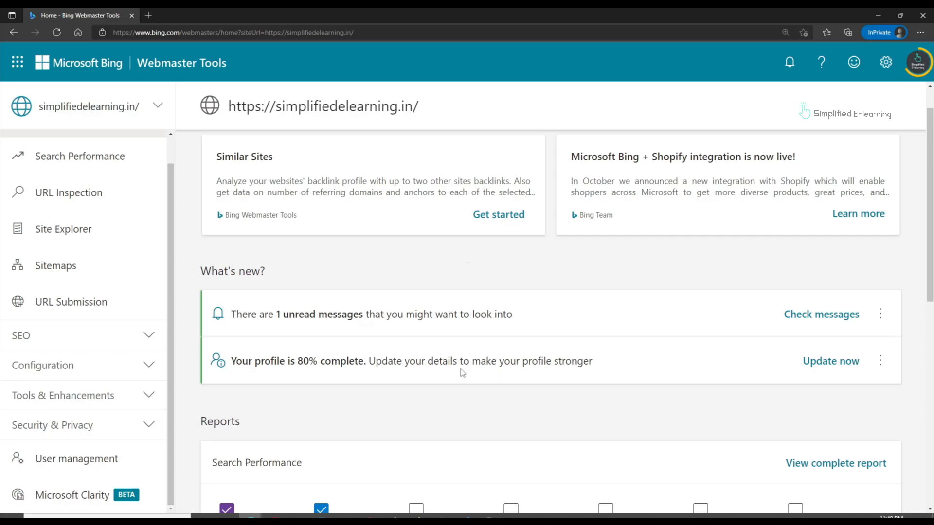
- In Bing Webmaster Tools, add simplifiedelearning.in to Microsoft Clarity and accept the terms of use
{"action": "left_click", "coordinate": [92, 498]}
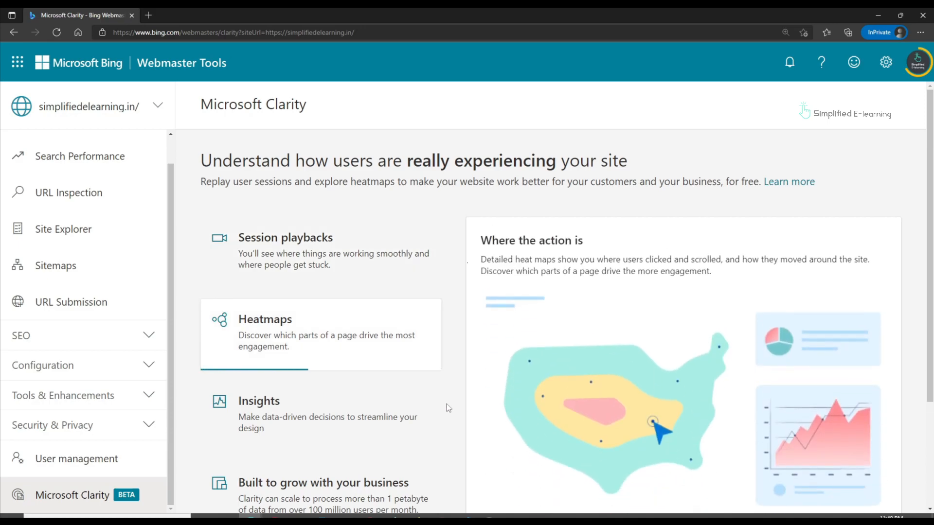
{"action": "scroll", "coordinate": [448, 408], "scroll_direction": "down", "scroll_amount": 3}
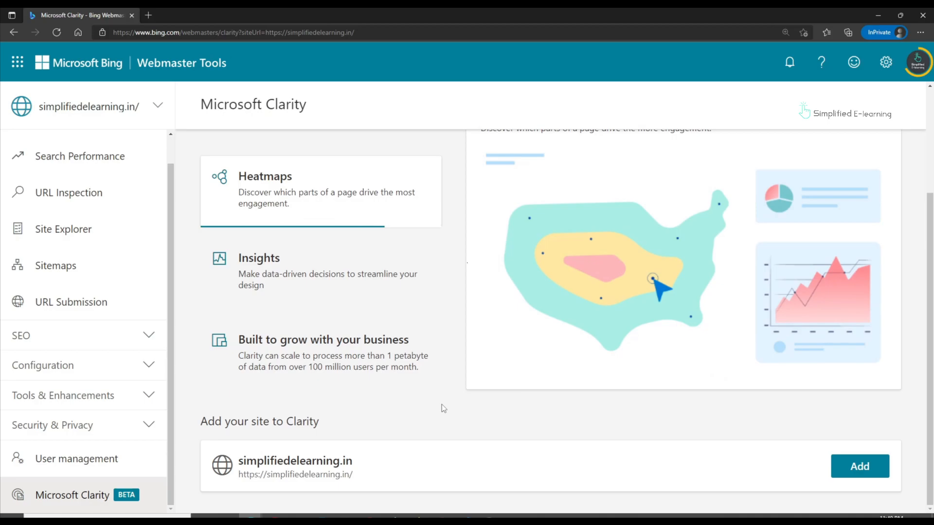
{"action": "left_click", "coordinate": [859, 466]}
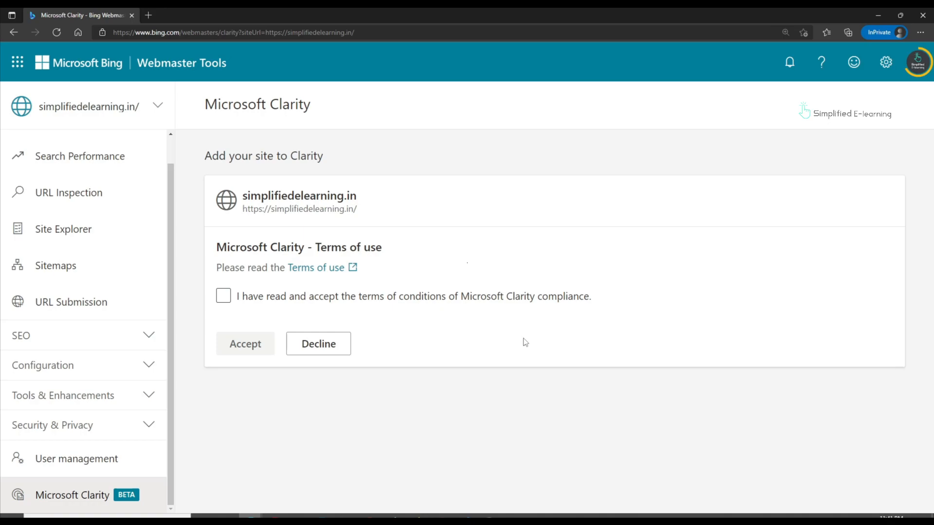
{"action": "left_click", "coordinate": [223, 300]}
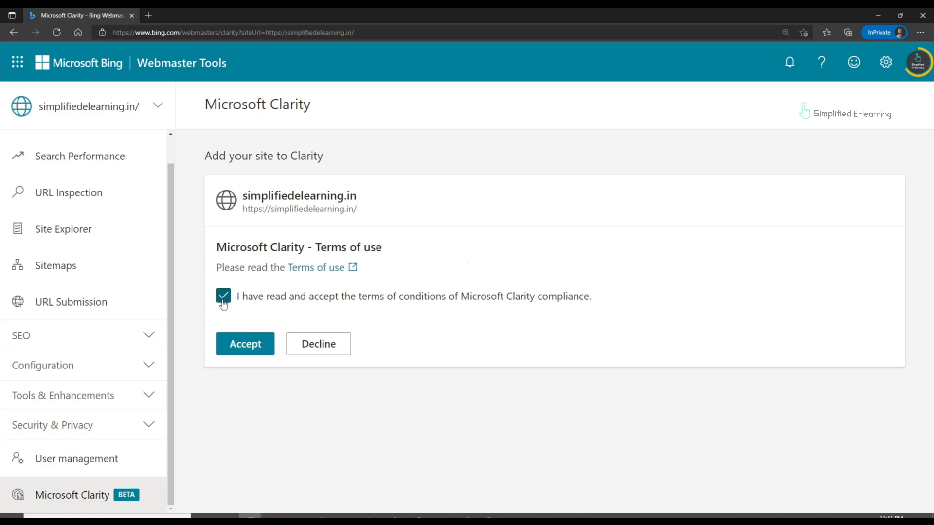
{"action": "left_click", "coordinate": [246, 344]}
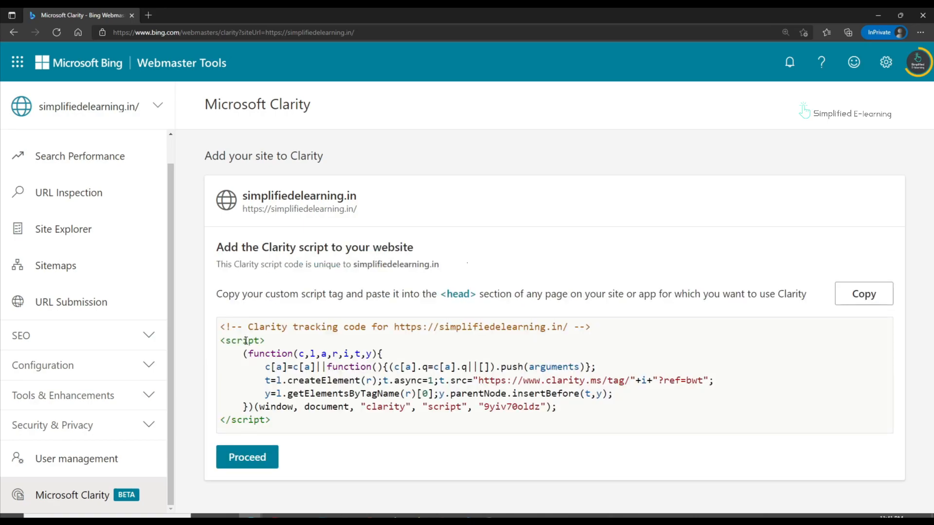
- Copy the Clarity tracking script and paste it before the closing head tag of index.html in Visual Studio Code, and save the file
{"action": "left_click", "coordinate": [865, 297]}
{"action": "left_click", "coordinate": [465, 515]}
{"action": "scroll", "coordinate": [384, 311], "scroll_direction": "down", "scroll_amount": 3}
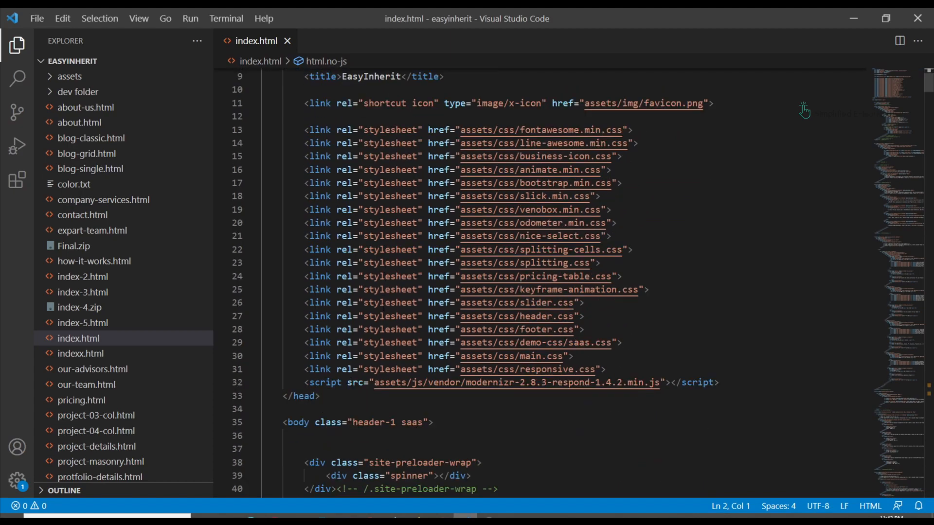
{"action": "left_click", "coordinate": [740, 386]}
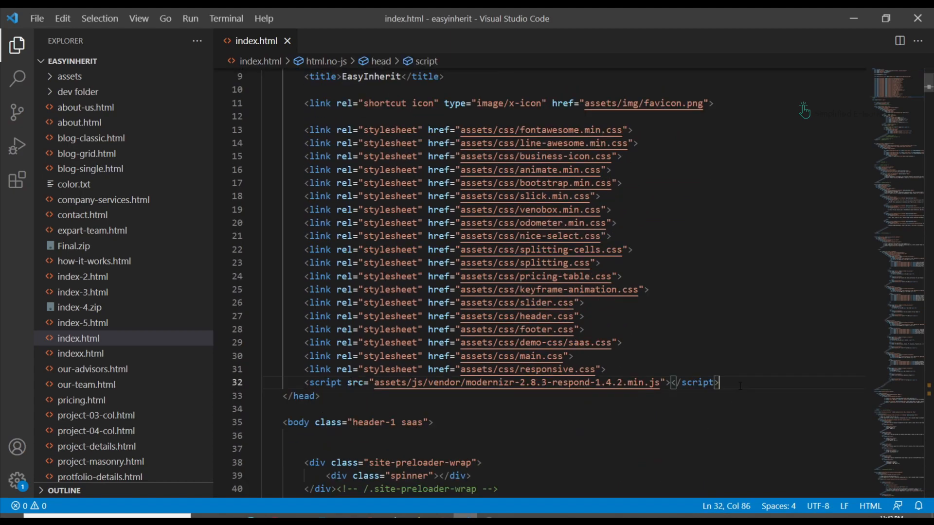
{"action": "key", "text": "ctrl+v"}
{"action": "left_click_drag", "start_coordinate": [710, 494], "coordinate": [280, 487]}
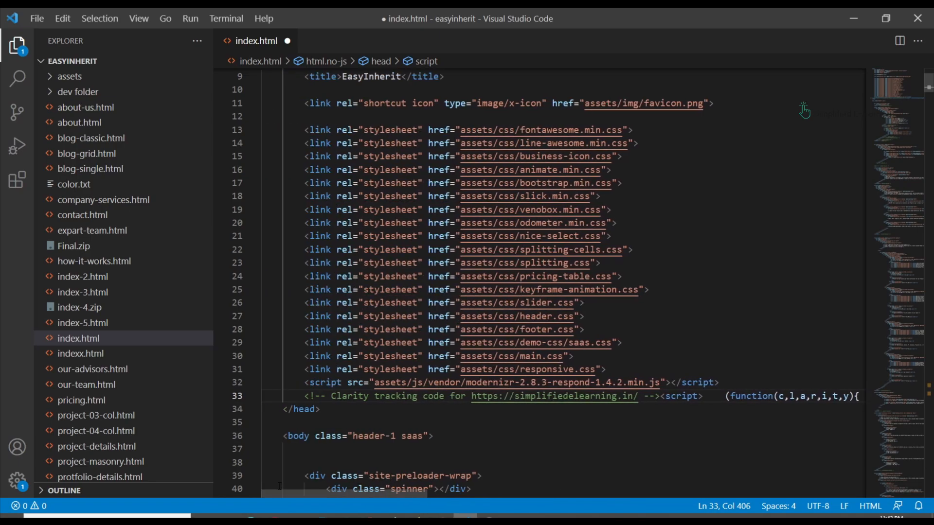
{"action": "key", "text": "ctrl+s"}
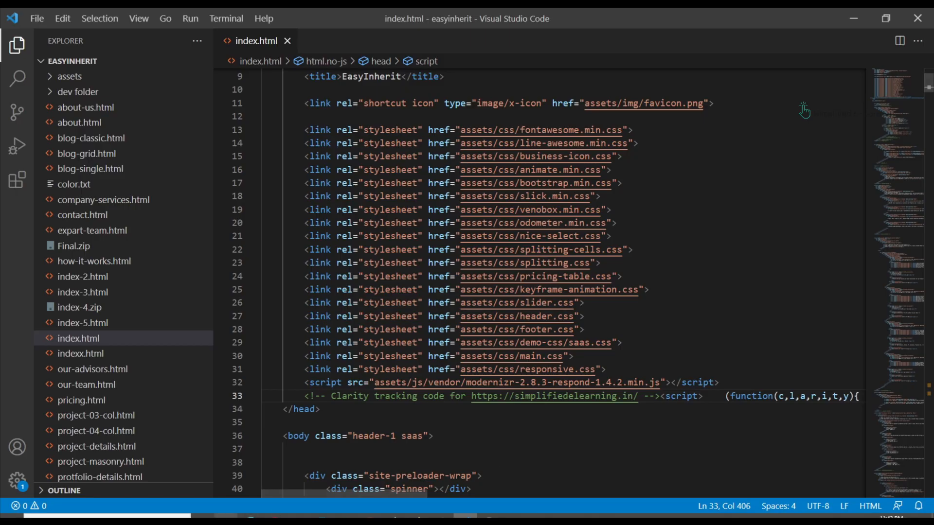
- Switch to the WordPress admin in the browser and paste the Clarity tracking script into Scripts in Header of Insert Headers and Footers
{"action": "left_click", "coordinate": [250, 516]}
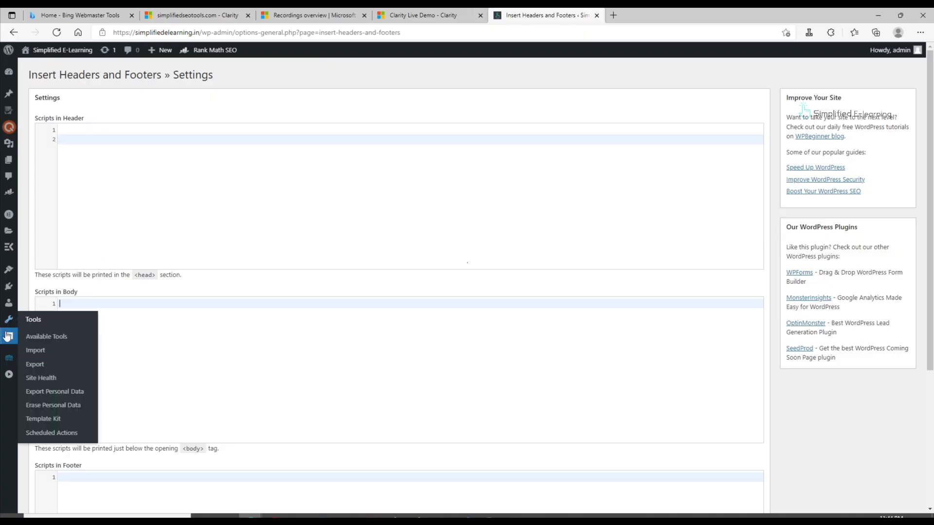
{"action": "mouse_move", "coordinate": [45, 347]}
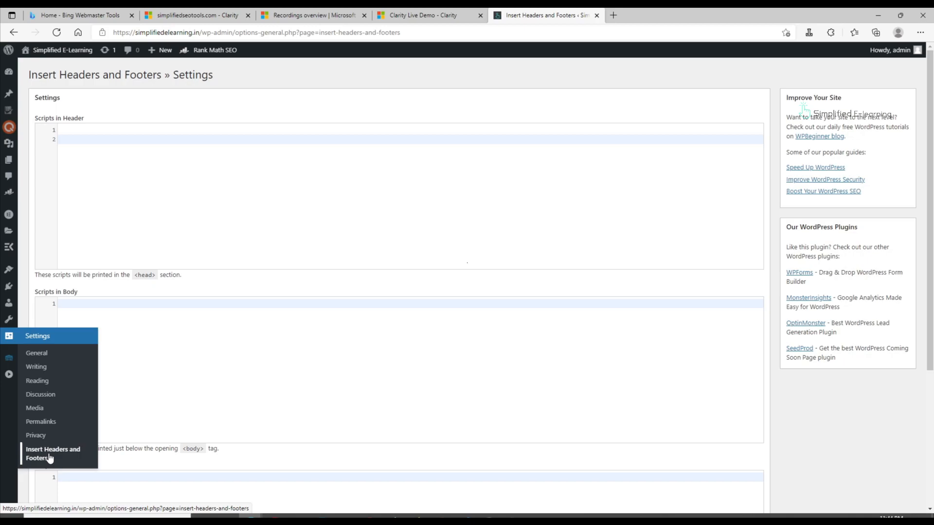
{"action": "scroll", "coordinate": [183, 267], "scroll_direction": "down", "scroll_amount": 4}
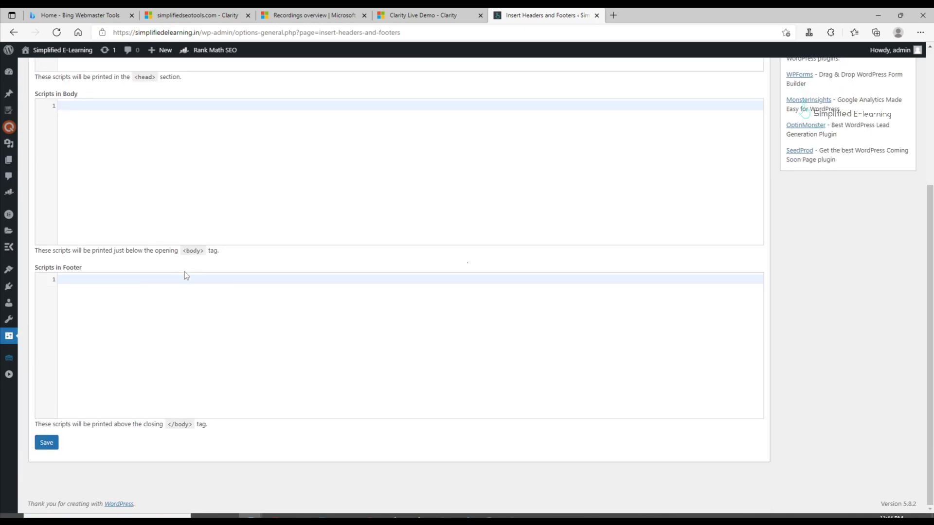
{"action": "scroll", "coordinate": [186, 276], "scroll_direction": "up", "scroll_amount": 4}
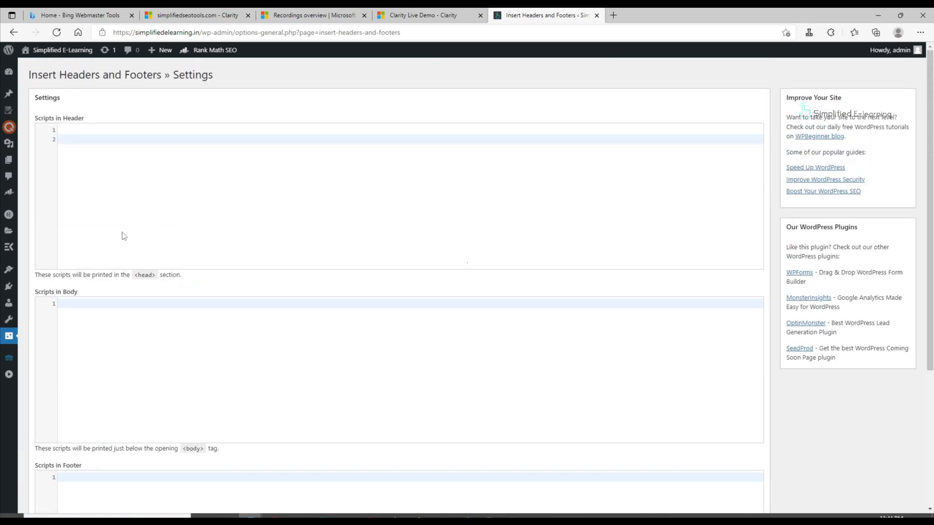
{"action": "scroll", "coordinate": [142, 323], "scroll_direction": "down", "scroll_amount": 4}
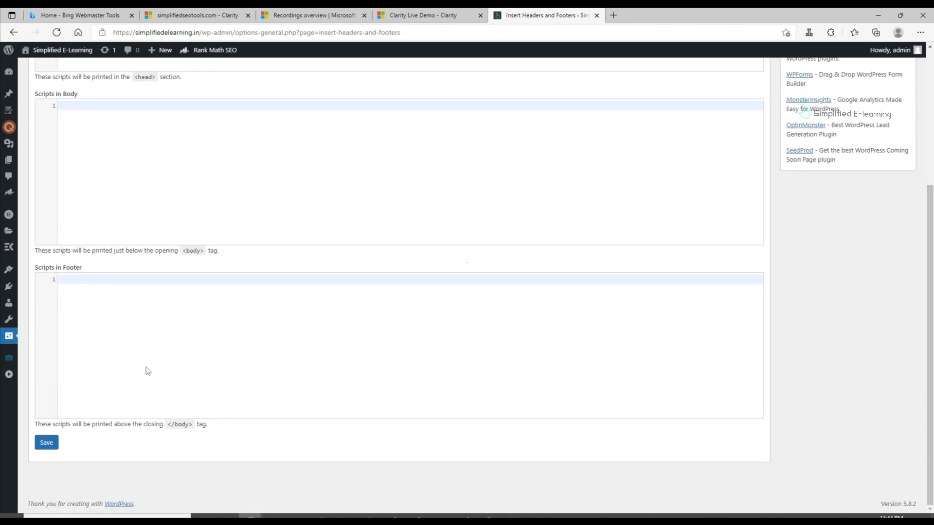
{"action": "scroll", "coordinate": [148, 372], "scroll_direction": "up", "scroll_amount": 4}
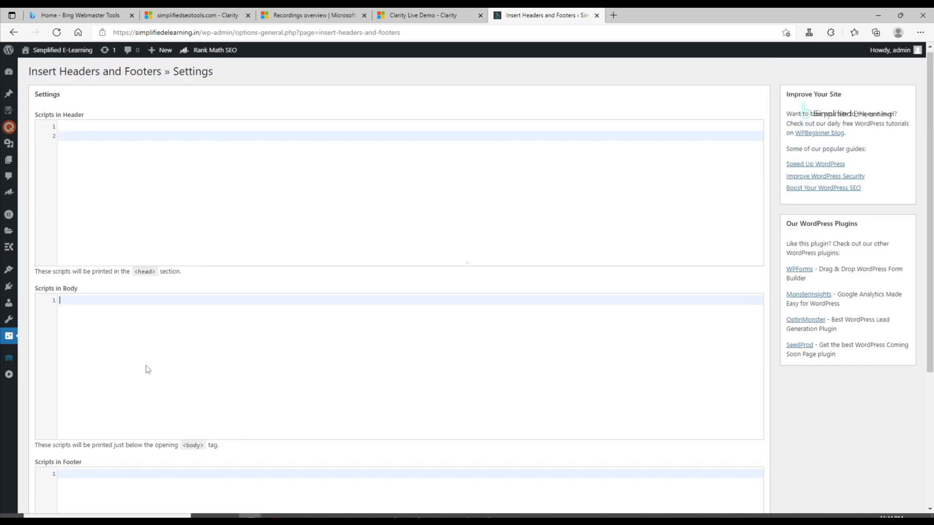
{"action": "left_click", "coordinate": [85, 134]}
{"action": "key", "text": "ctrl+v"}
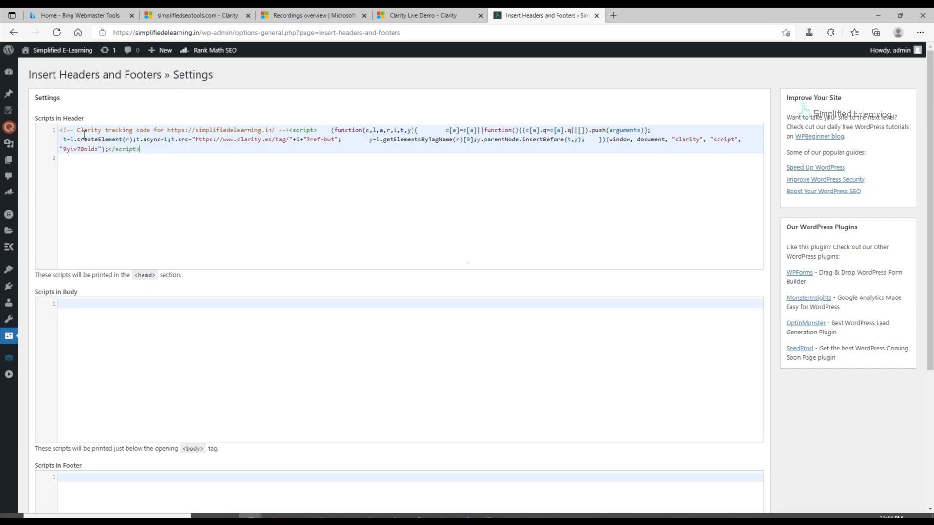
- Save the Insert Headers and Footers settings, and proceed with adding simplifiedelearning.in to Clarity in the Bing Webmaster Tools window
{"action": "scroll", "coordinate": [342, 200], "scroll_direction": "down", "scroll_amount": 4}
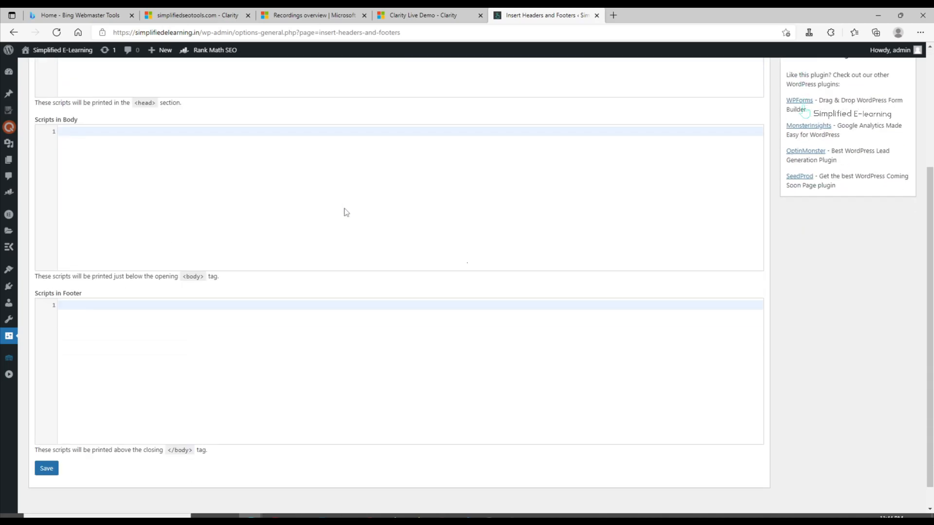
{"action": "left_click", "coordinate": [46, 443]}
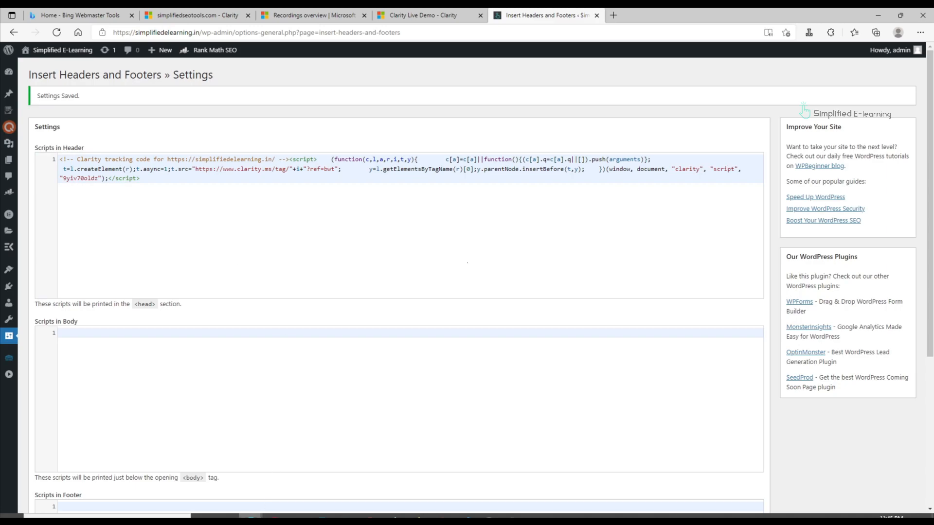
{"action": "mouse_move", "coordinate": [251, 516]}
{"action": "left_click", "coordinate": [324, 489]}
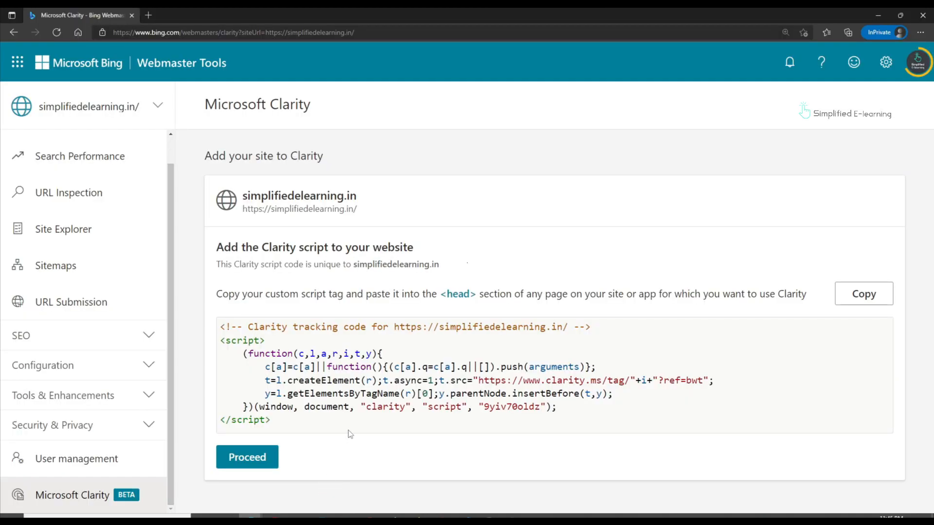
{"action": "left_click", "coordinate": [251, 461]}
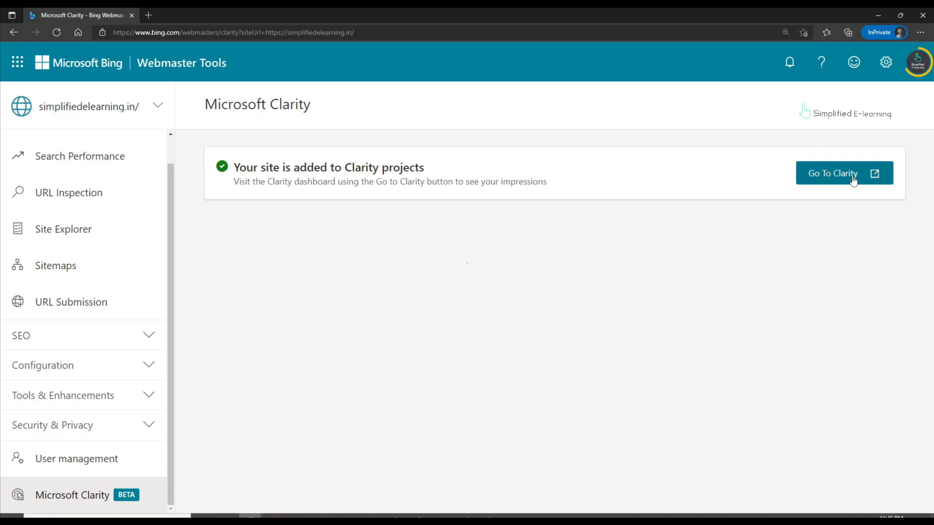
- Go to Microsoft Clarity, sign in with Google, confirm the email with the Terms of Use accepted, and open the simplifiedelearning.in project
{"action": "left_click", "coordinate": [837, 175]}
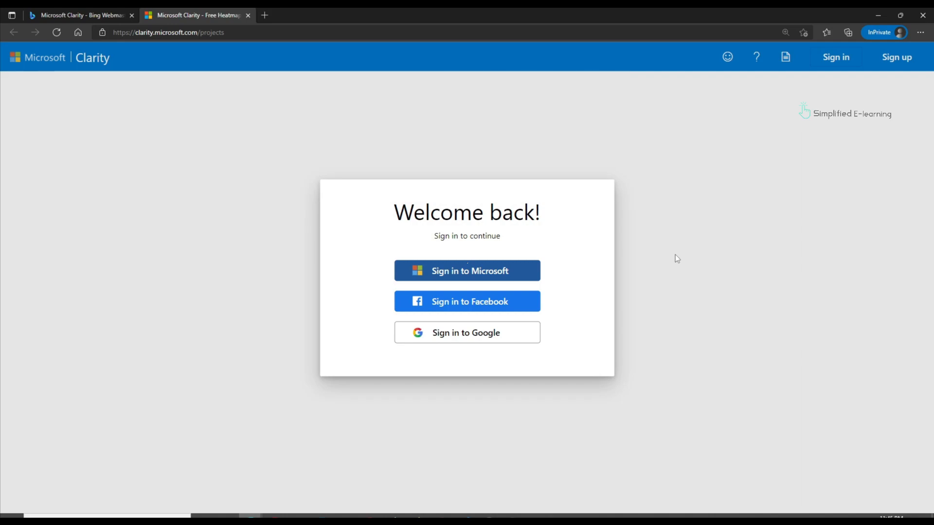
{"action": "left_click", "coordinate": [474, 336]}
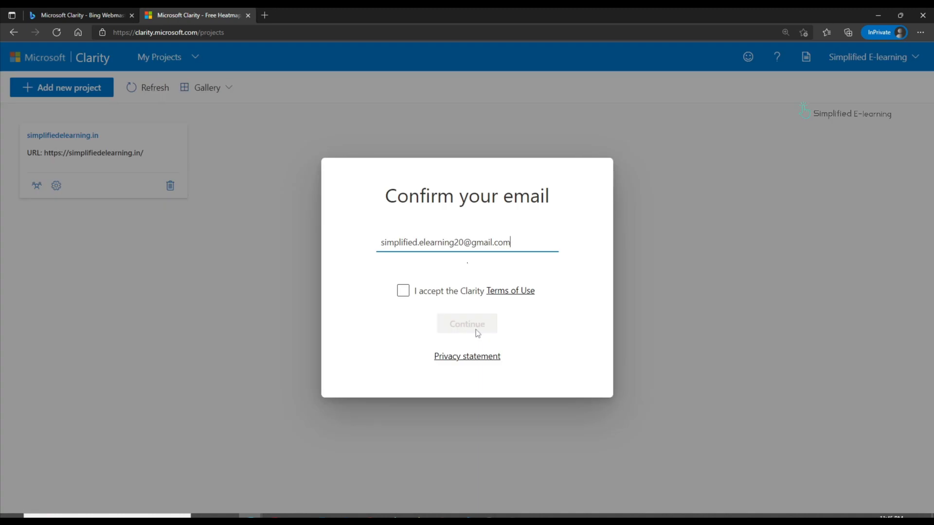
{"action": "left_click", "coordinate": [406, 295]}
{"action": "left_click", "coordinate": [406, 295]}
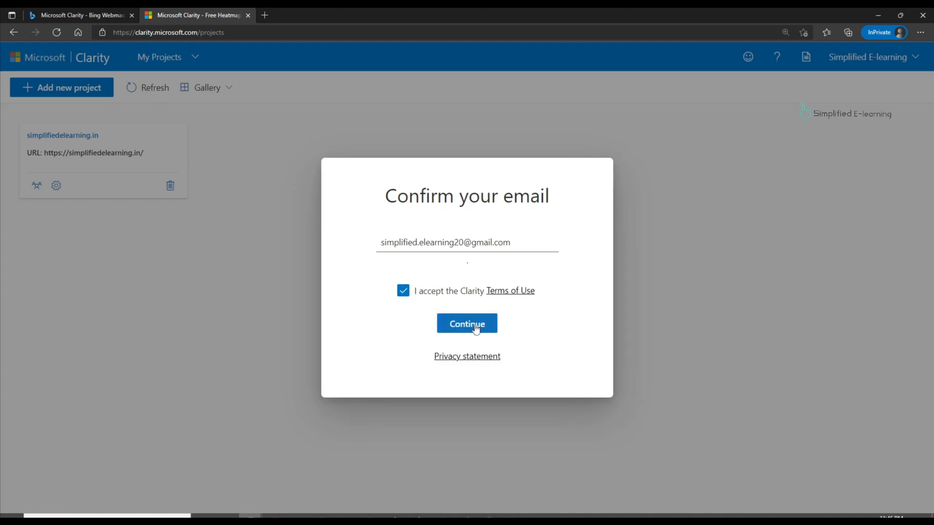
{"action": "left_click", "coordinate": [467, 324]}
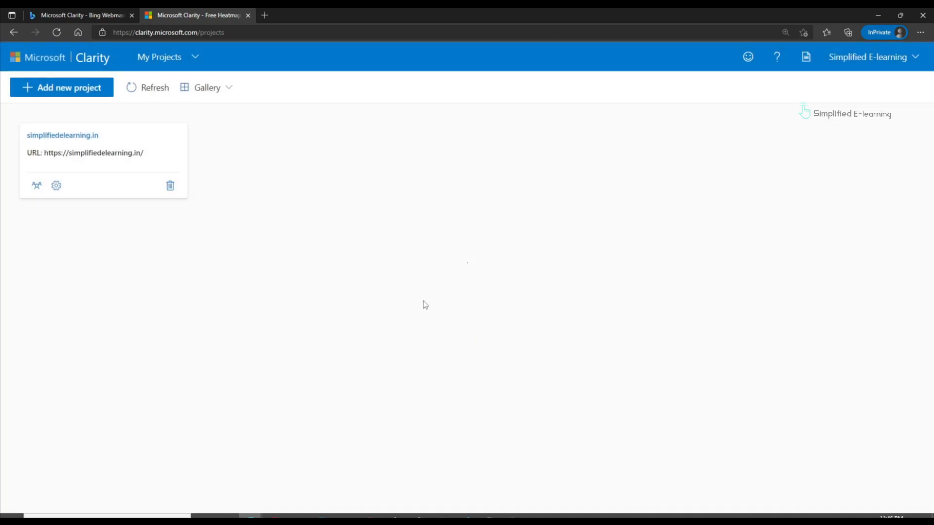
{"action": "left_click", "coordinate": [93, 152]}
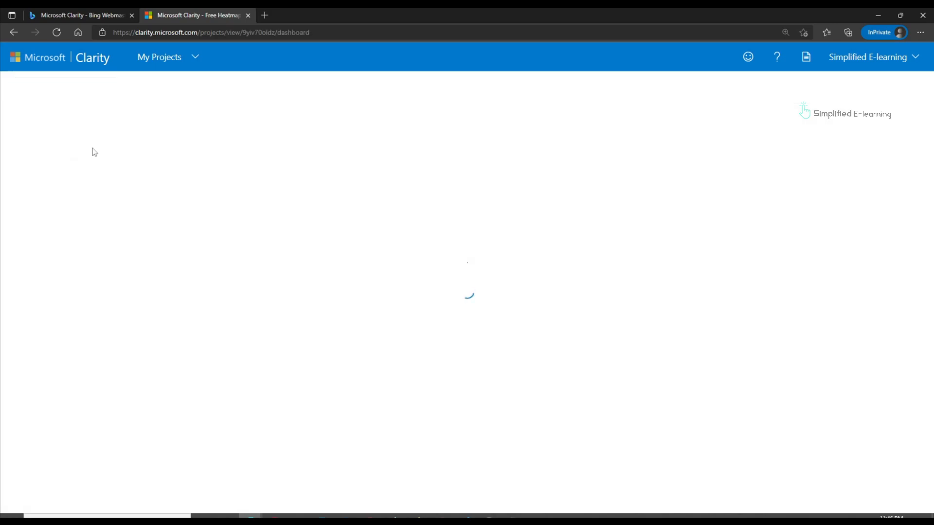